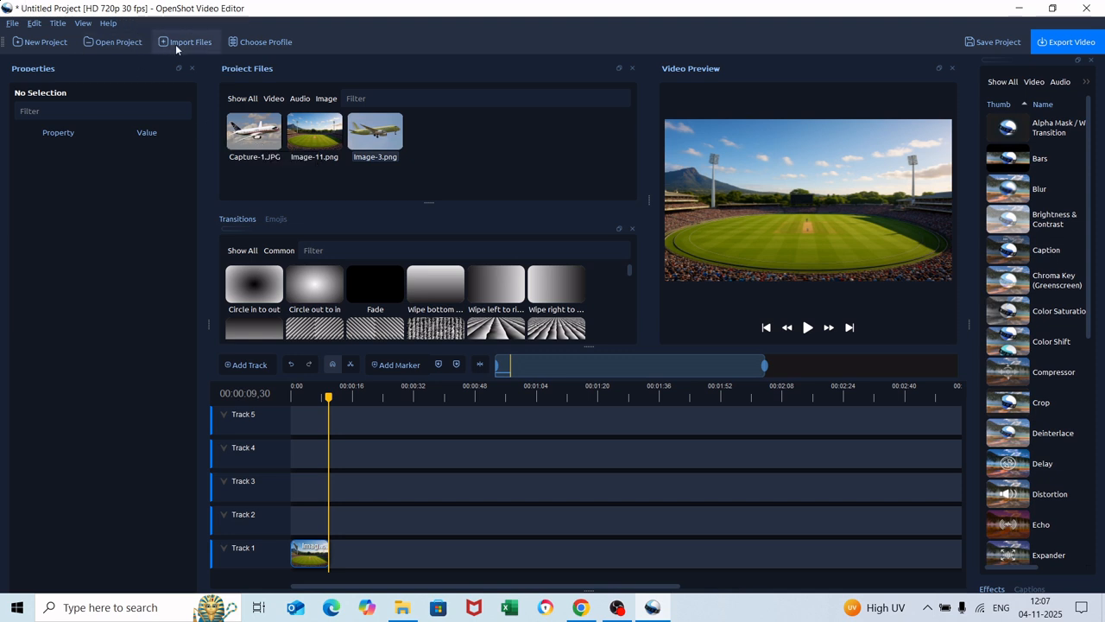
click(176, 43)
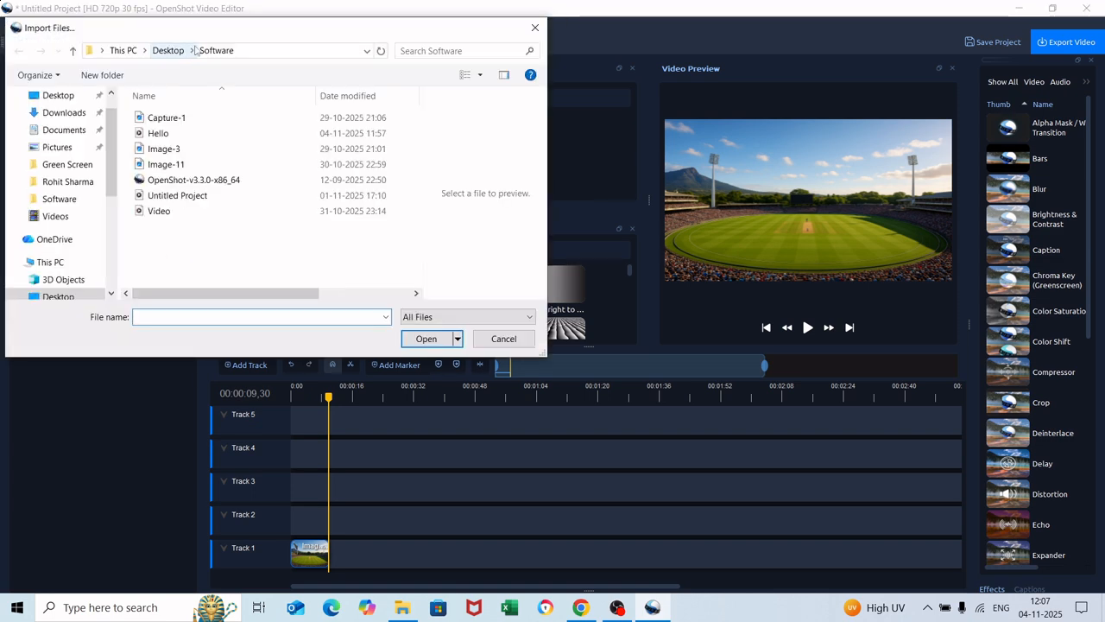
click(531, 31)
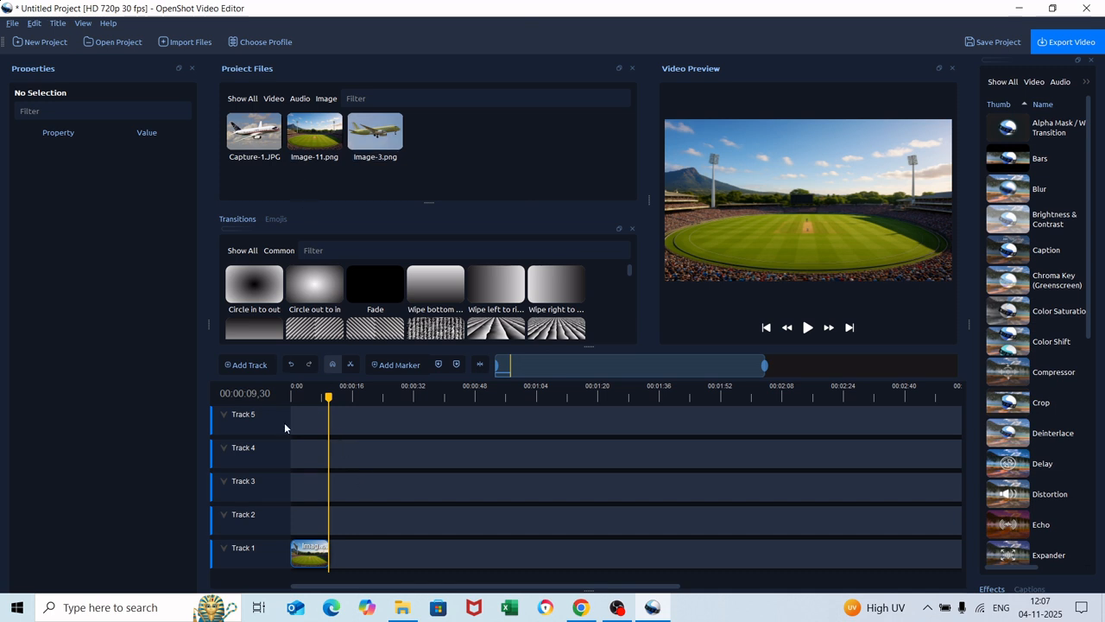
click(308, 559)
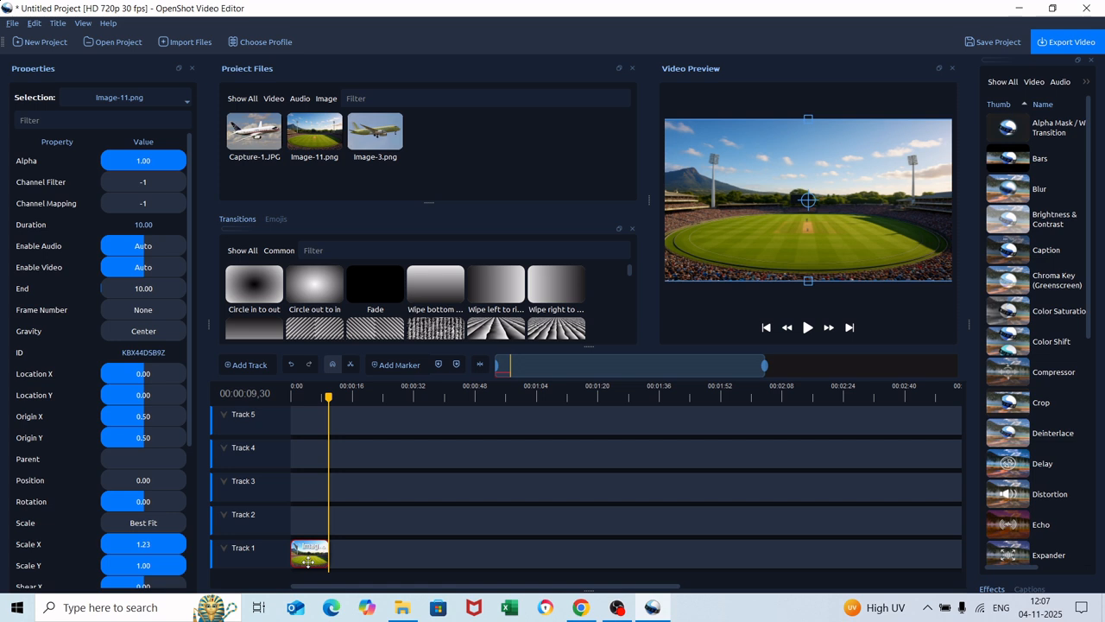
click(404, 500)
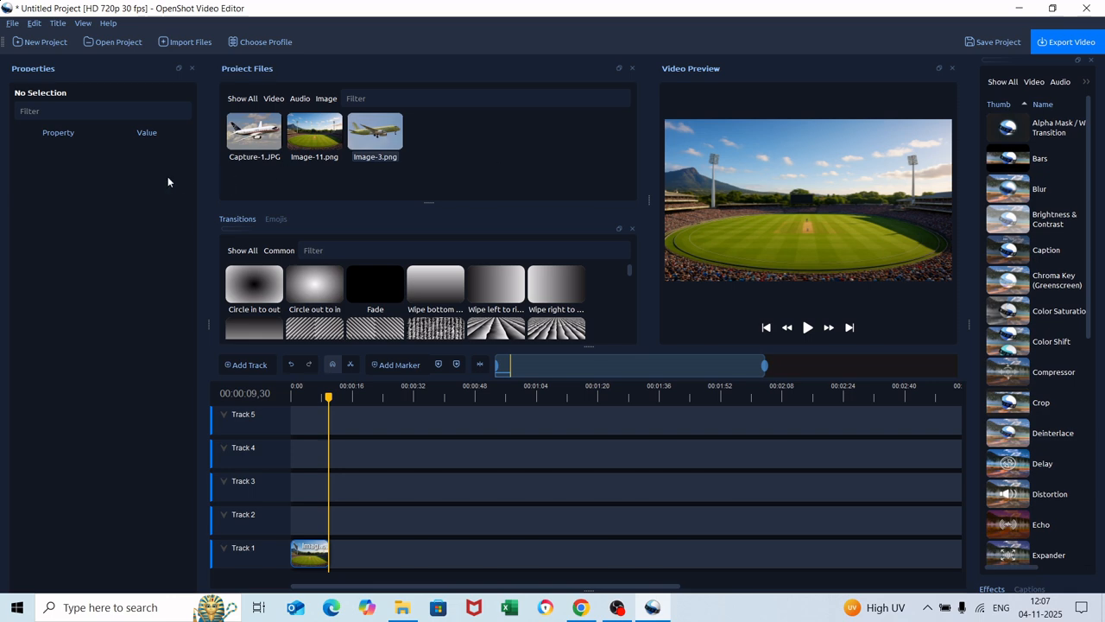
Start a new static title and choose the Gold 1 template for it
click(57, 24)
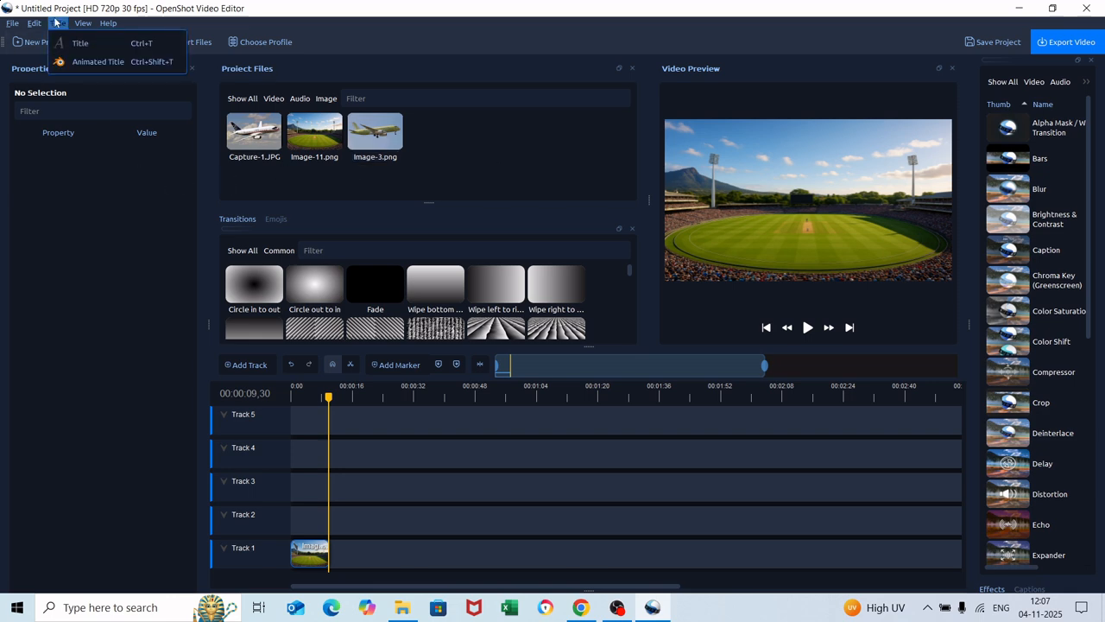
click(78, 44)
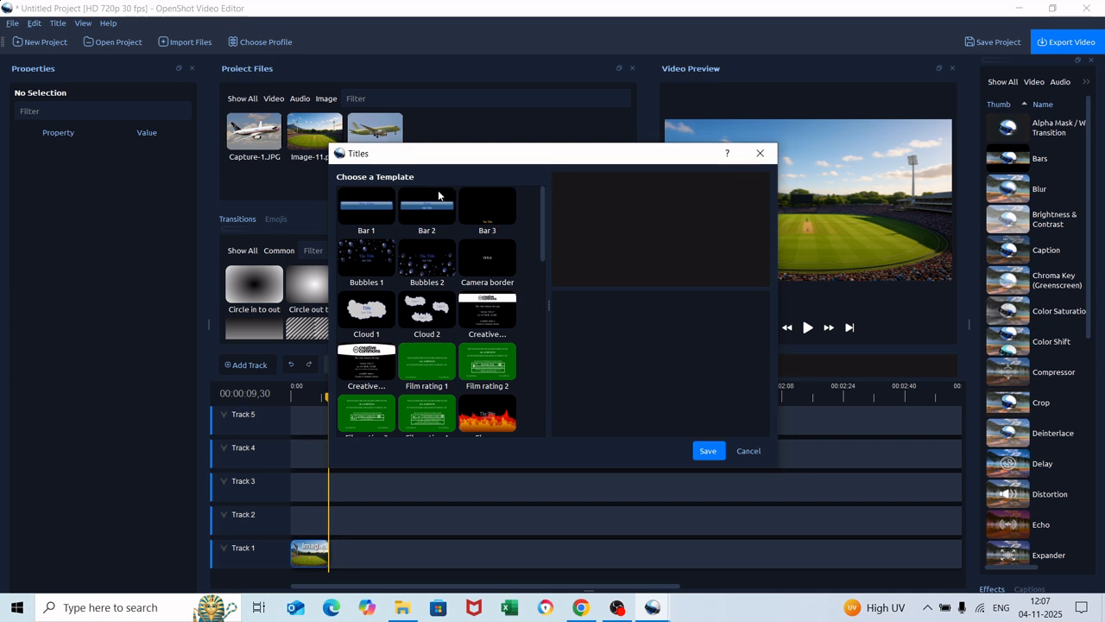
click(377, 211)
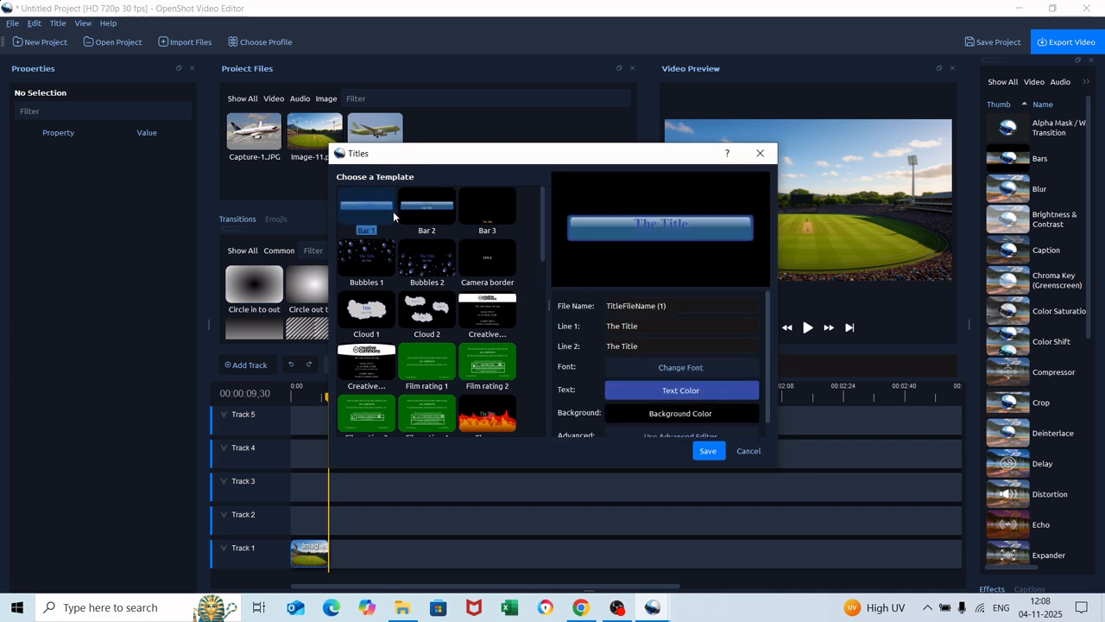
click(422, 216)
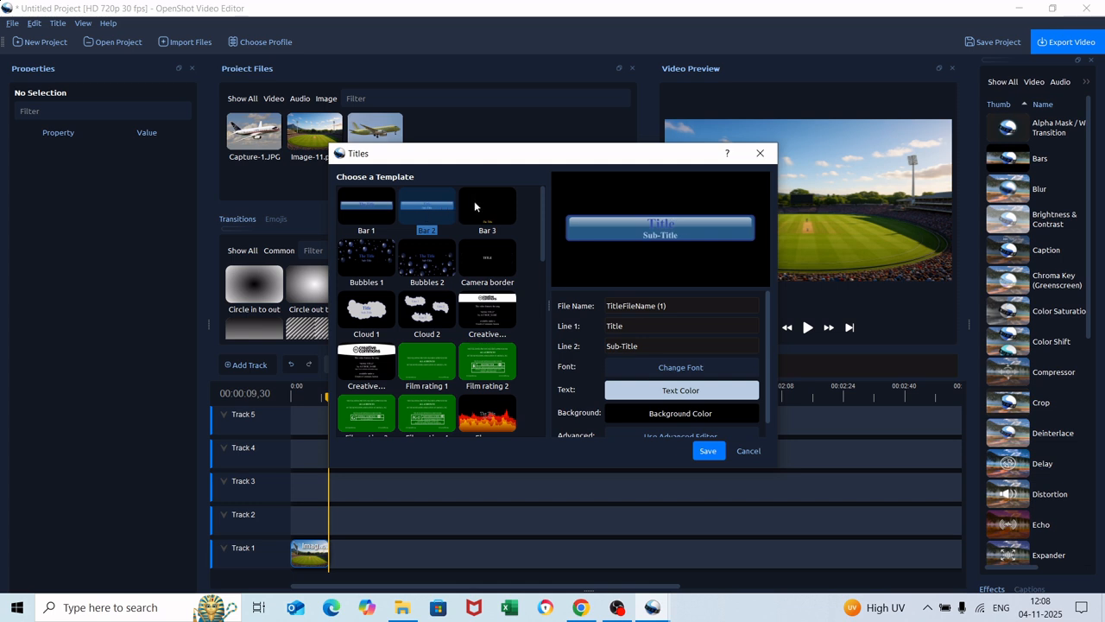
click(479, 204)
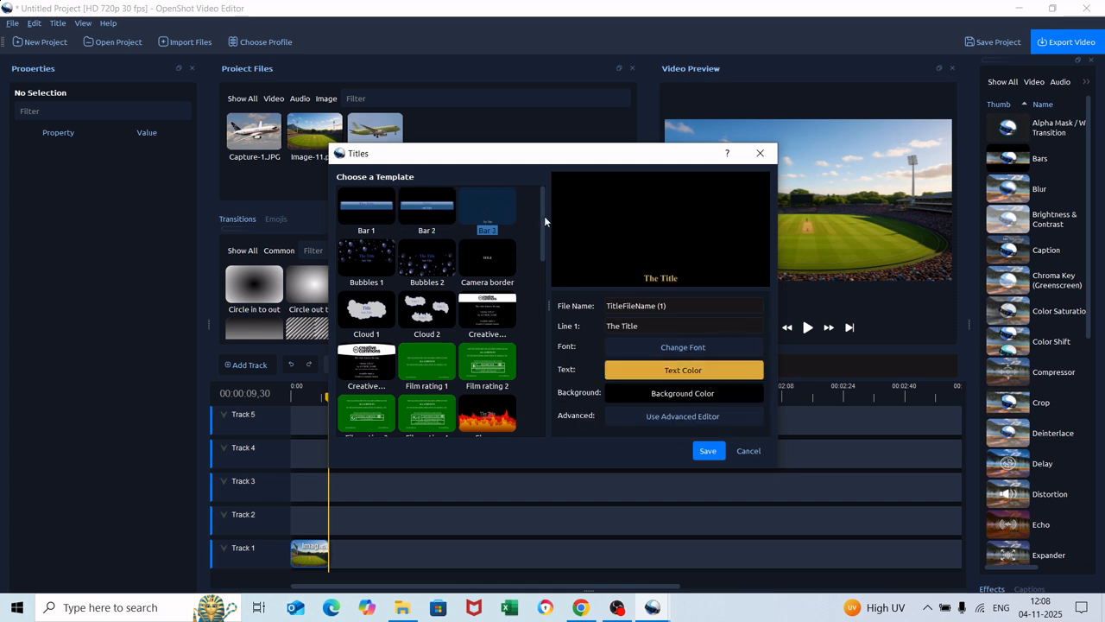
drag(543, 216, 543, 290)
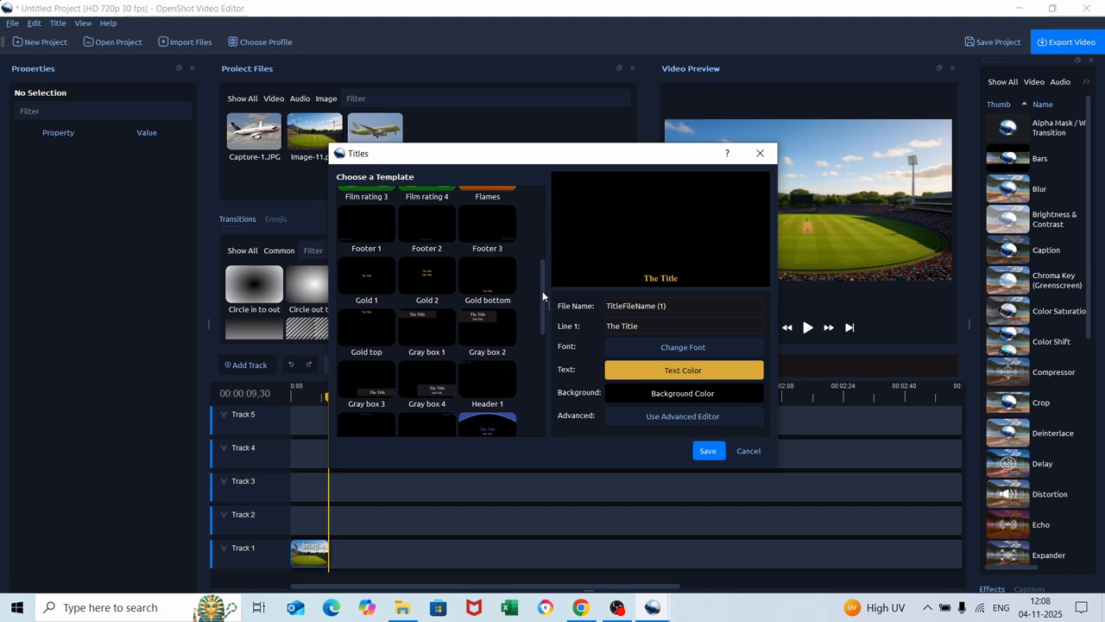
click(361, 286)
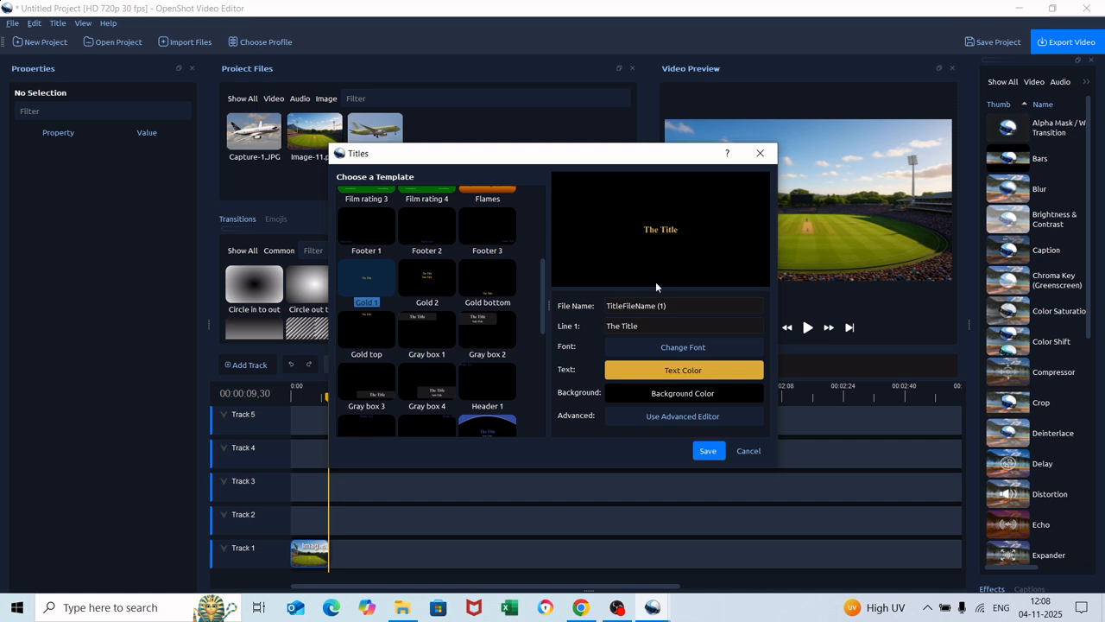
Set the title's file name to Text
click(678, 305)
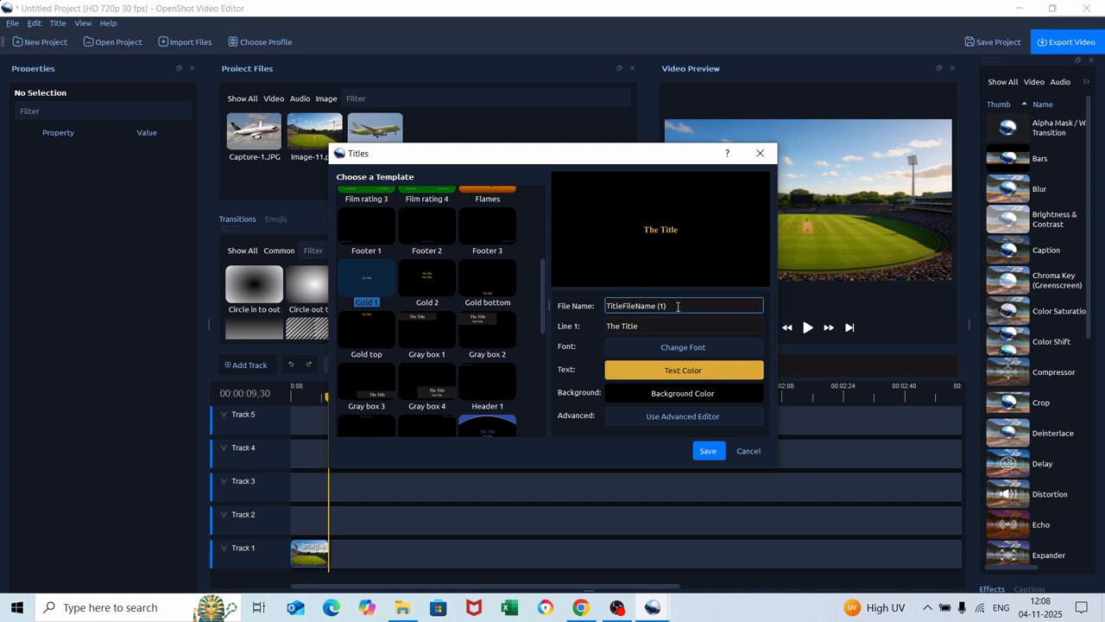
drag(677, 306, 594, 309)
key(BackSpace)
text(Text)
Replace the title's Line 1 text with "Hello", including the quotation marks
click(652, 325)
key(BackSpace)
key(BackSpace)
key(BackSpace)
key(BackSpace)
key(BackSpace)
key(BackSpace)
key(BackSpace)
key(BackSpace)
key(BackSpace)
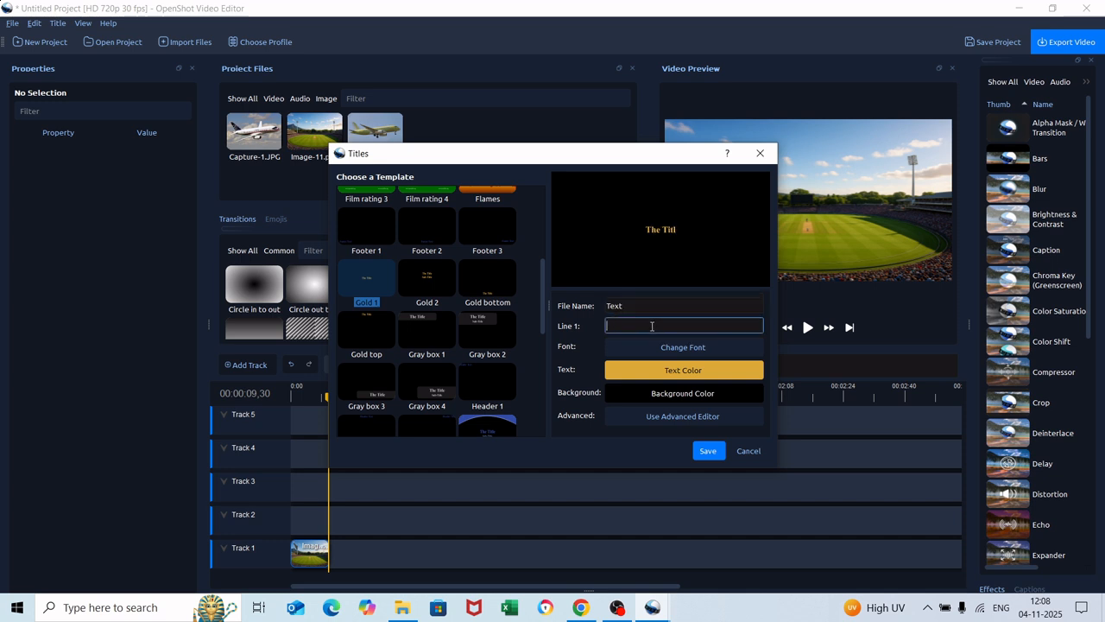
text(T)
text(He)
text(loo)
key(BackSpace)
text(')
key(BackSpace)
key(BackSpace)
text(lo")
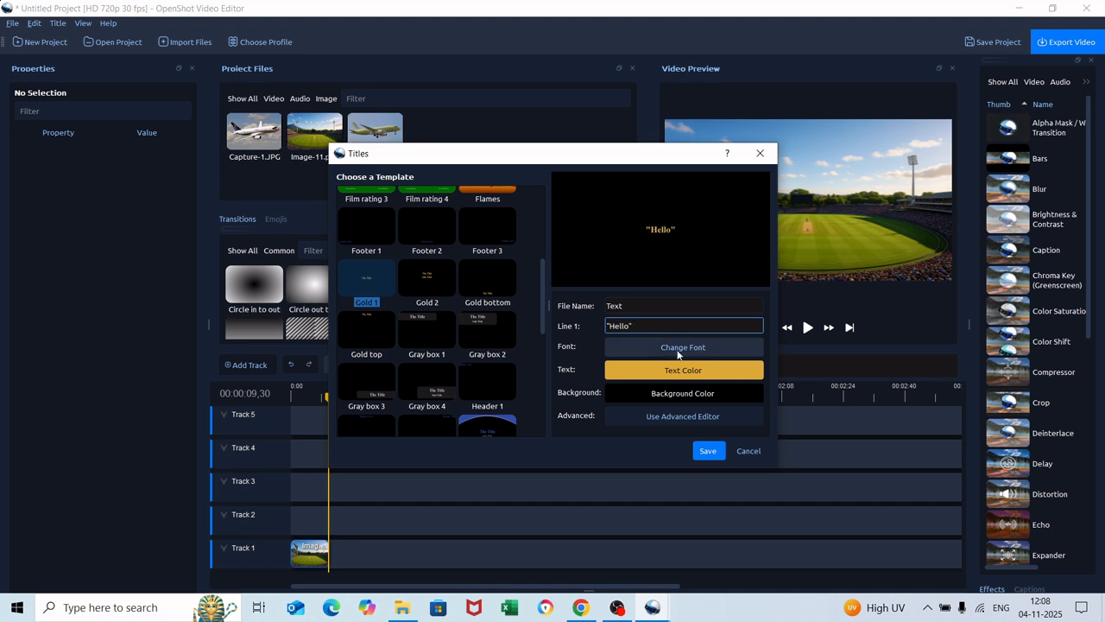
Set the title's font size to 72, keeping the Ubuntu Regular font
click(678, 350)
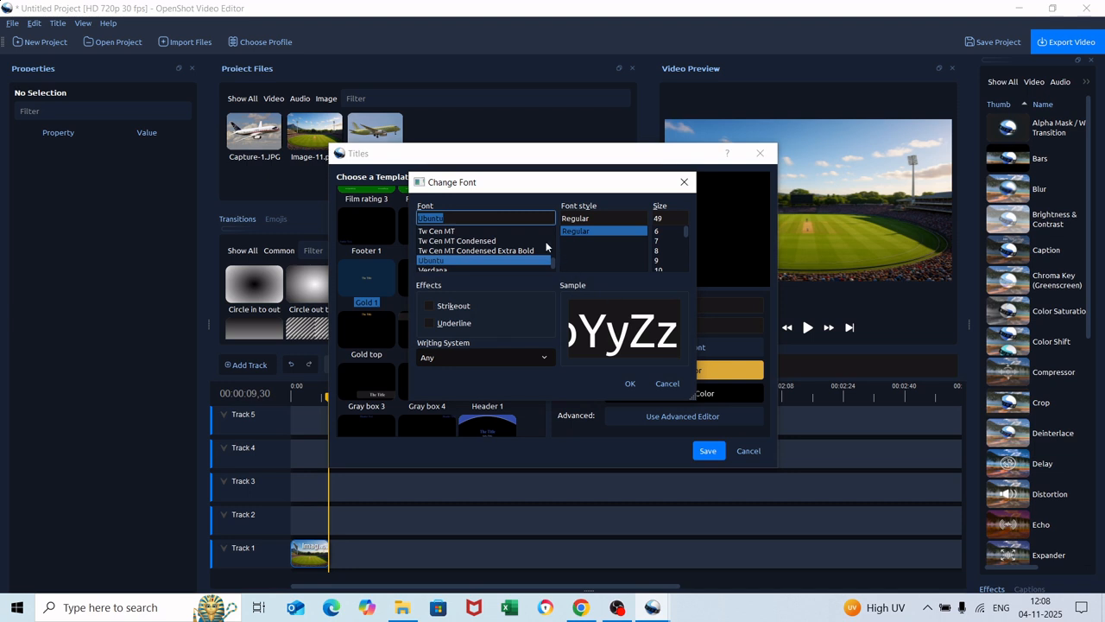
click(685, 235)
drag(685, 253, 684, 255)
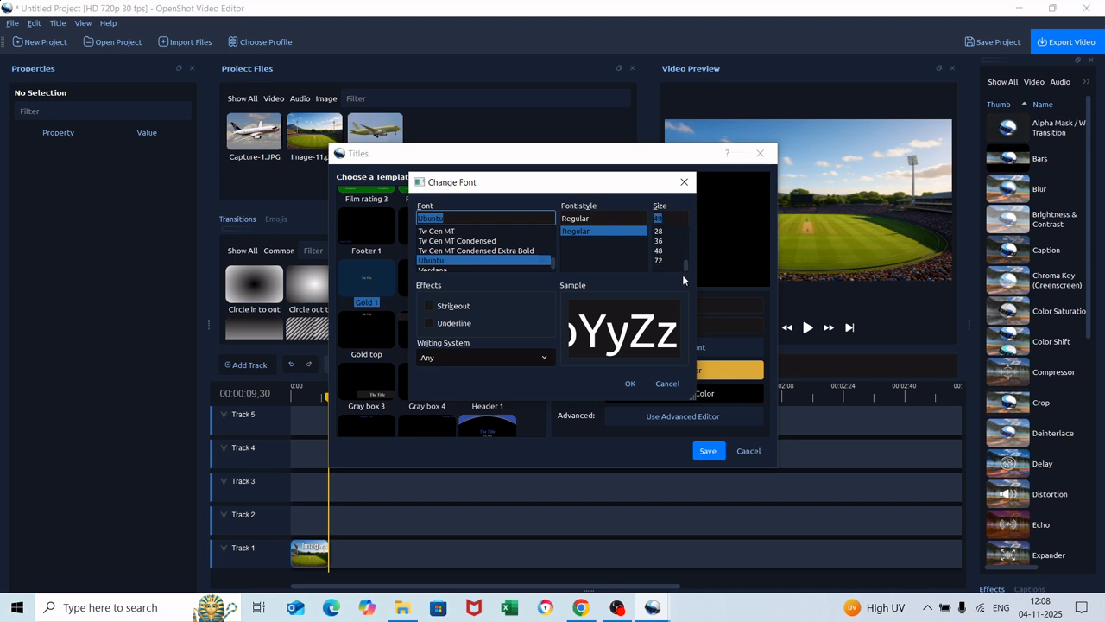
click(663, 261)
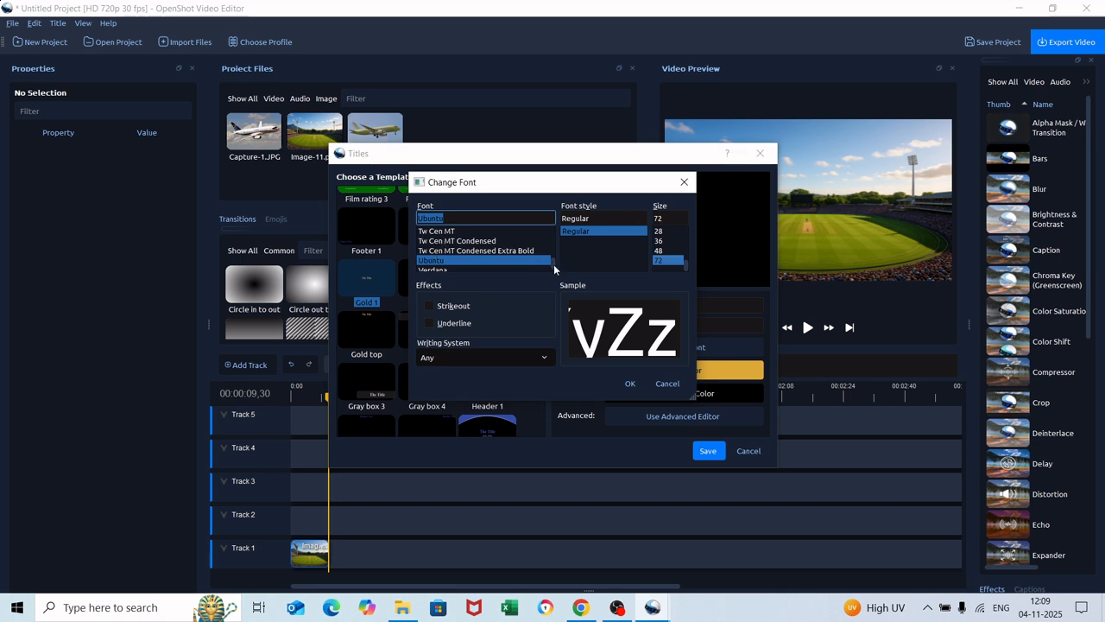
mouse_move(554, 264)
mouse_down()
mouse_move(549, 231)
mouse_move(550, 272)
mouse_up()
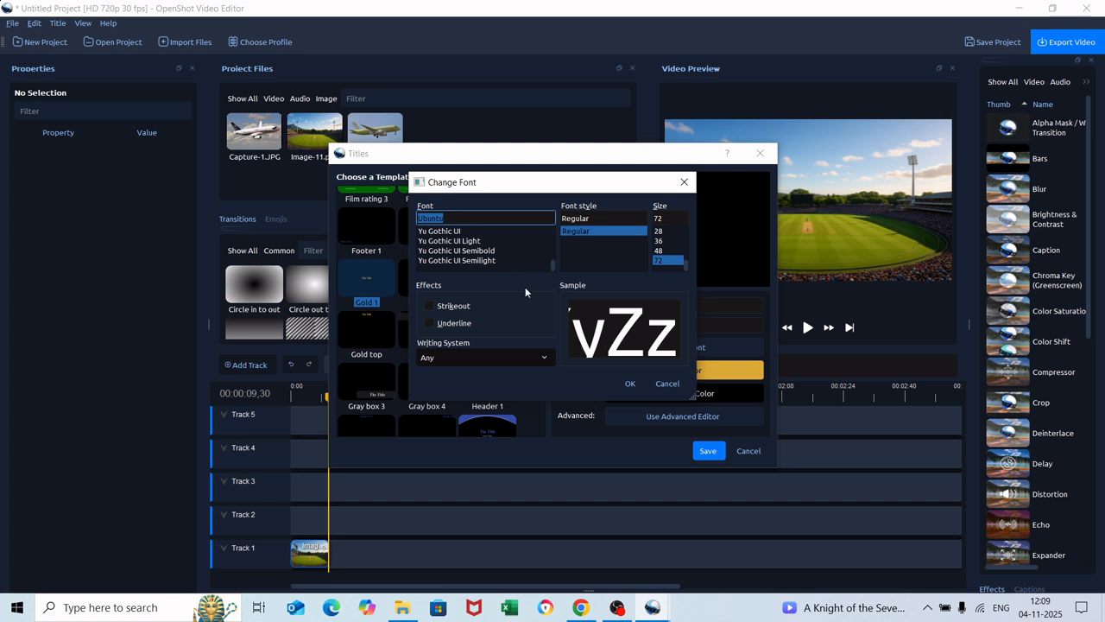
click(631, 384)
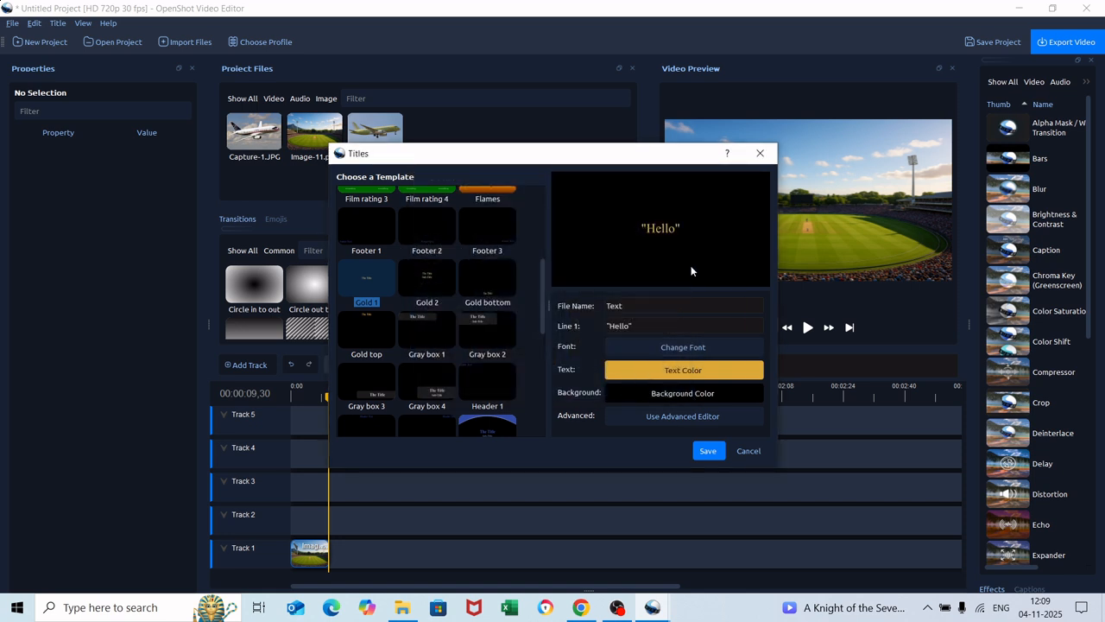
Set the title's text color to orange #ff5500
click(673, 368)
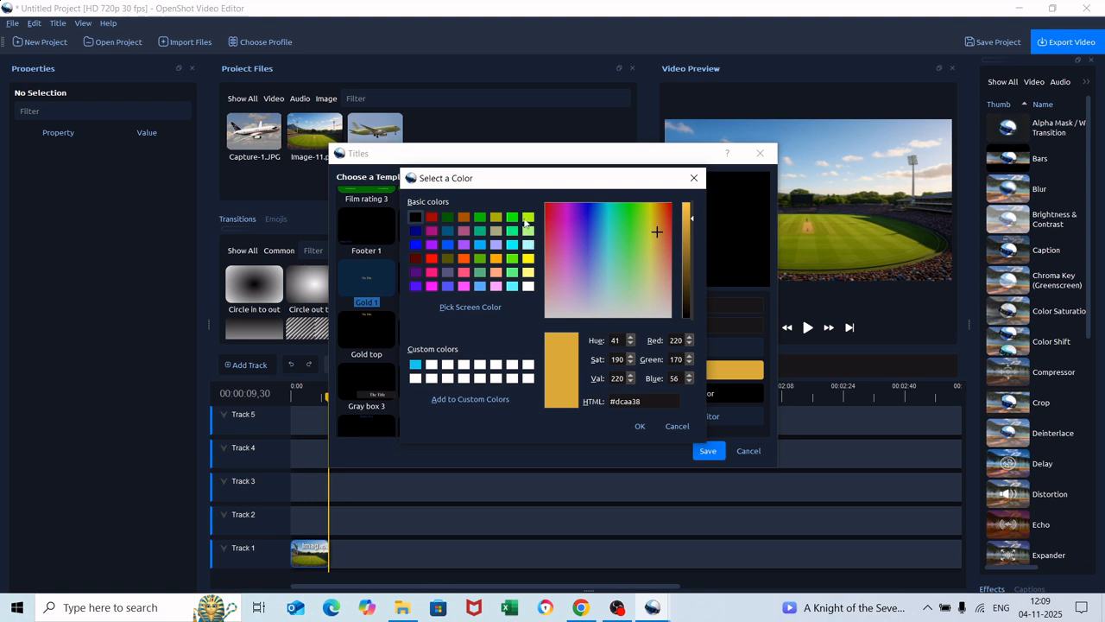
click(466, 261)
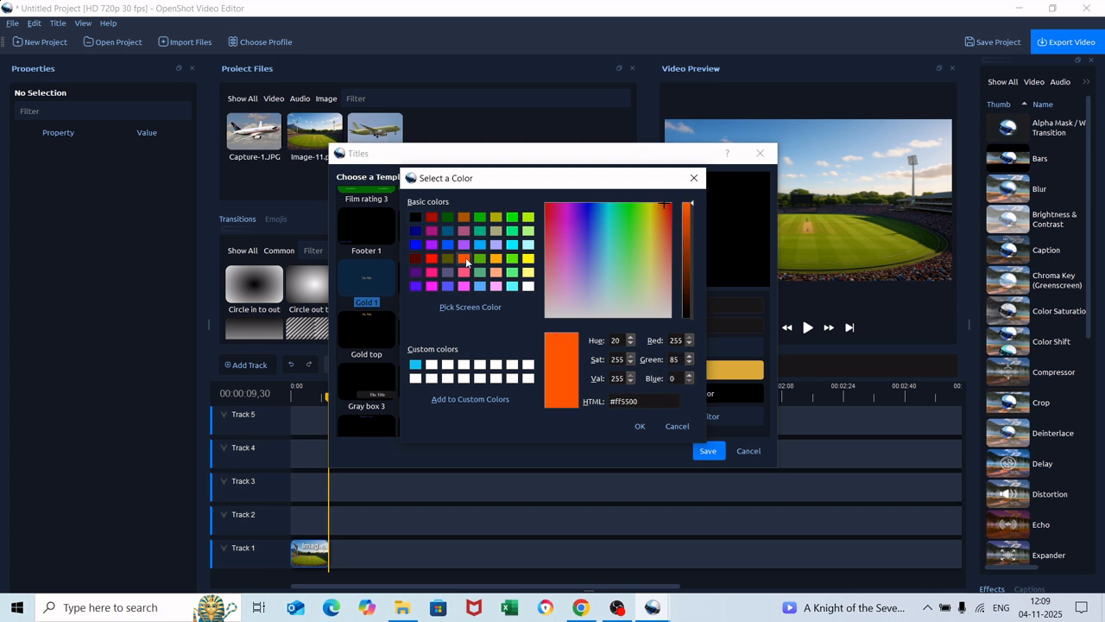
click(643, 427)
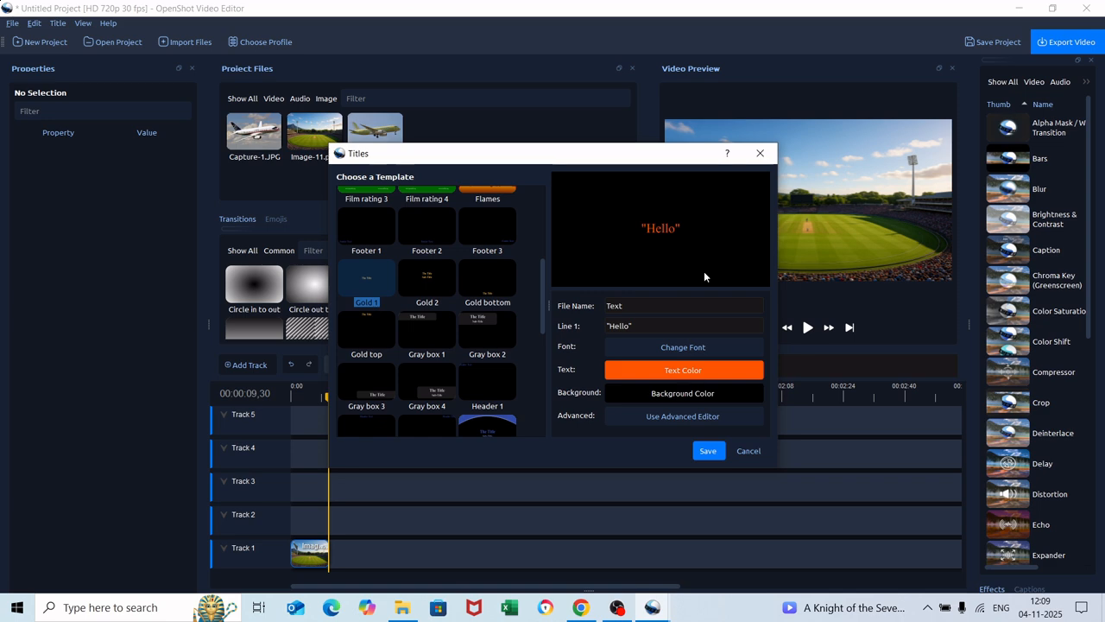
Set the title's background color to dark blue #00007f
click(673, 395)
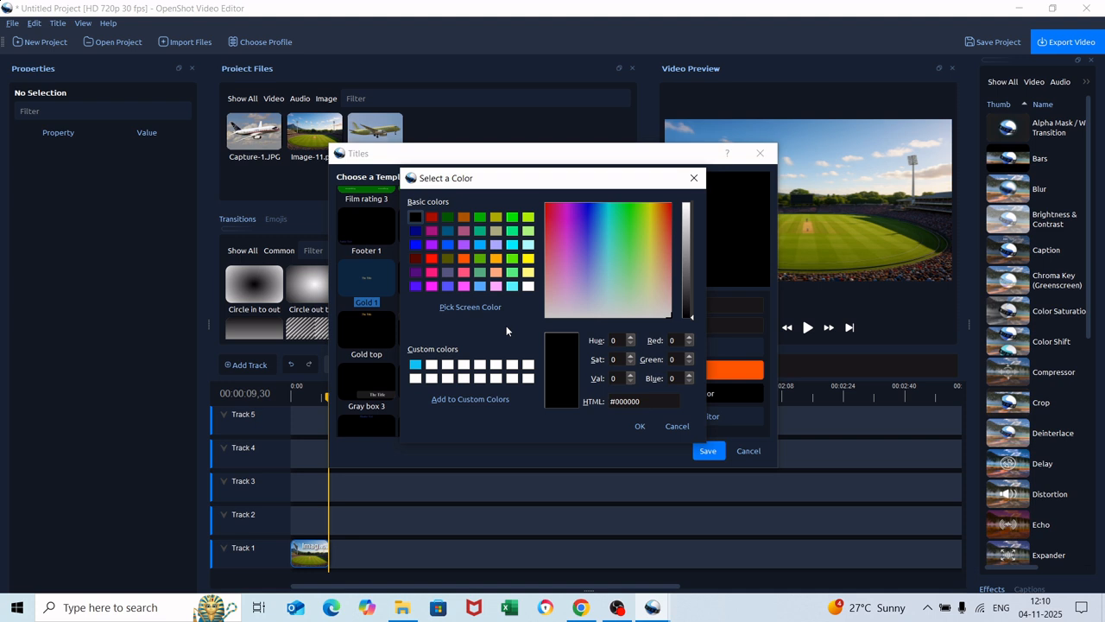
click(415, 232)
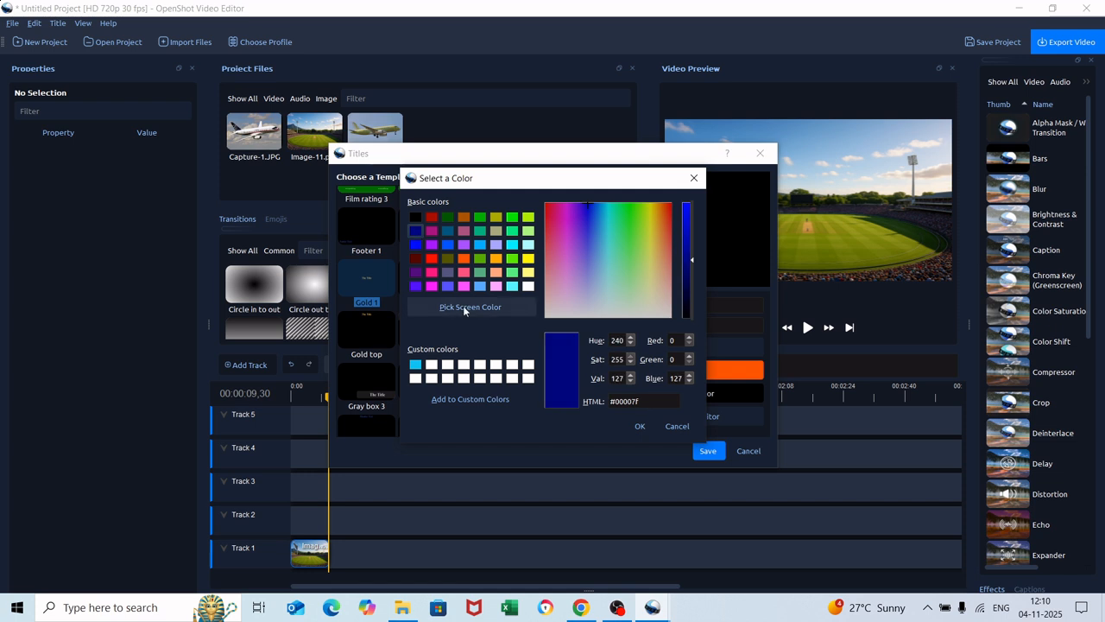
click(639, 425)
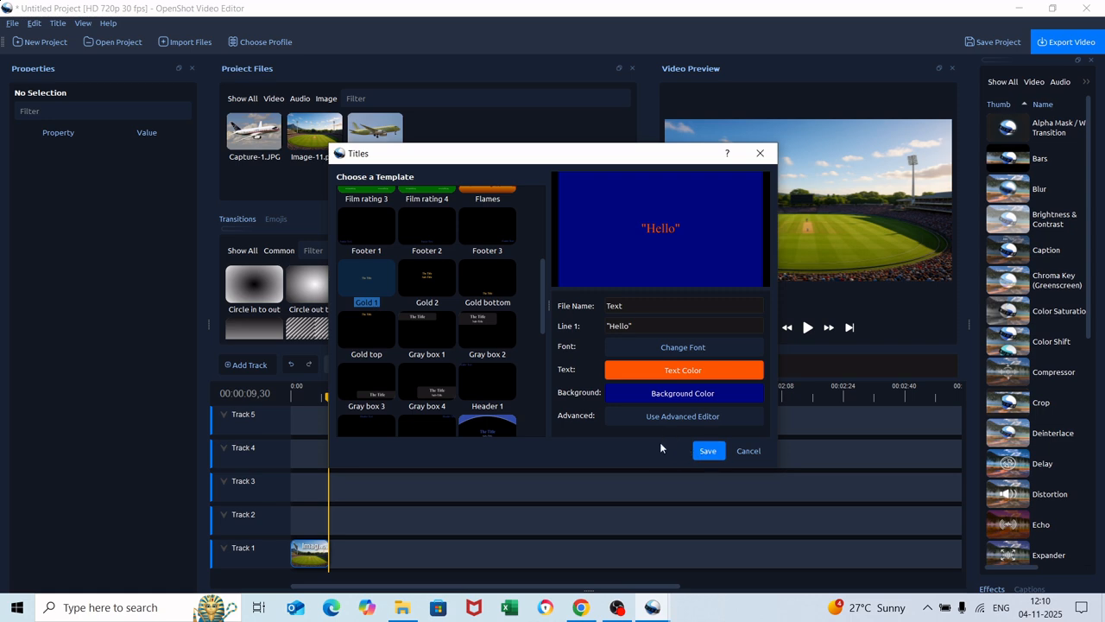
Set the title's background color to a deep navy, about #02173f, and save the title
click(662, 393)
drag(596, 295, 626, 263)
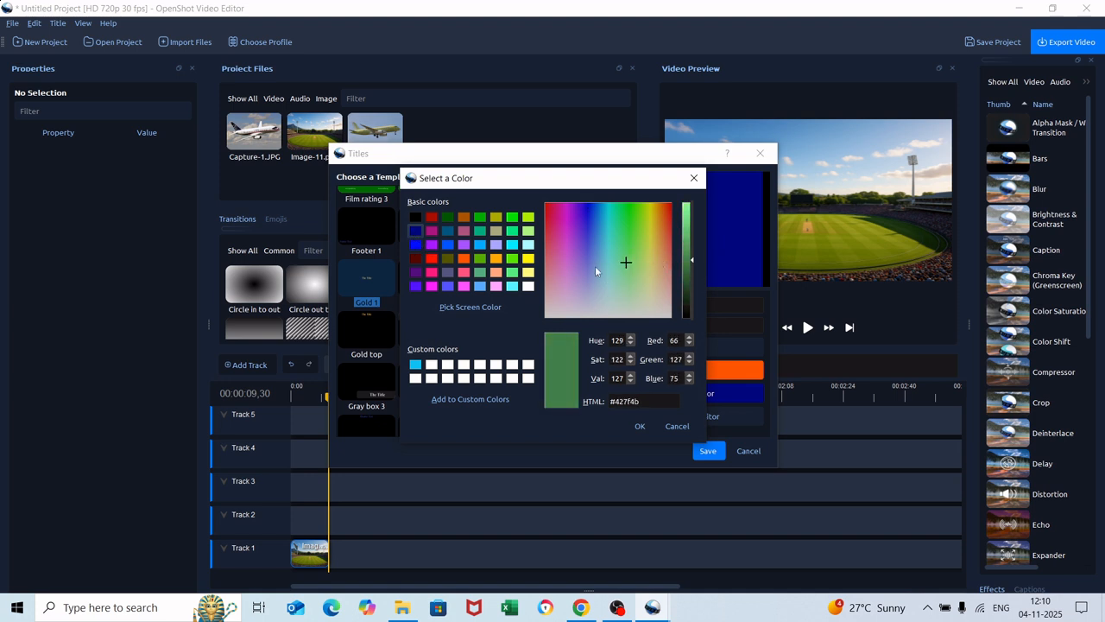
click(413, 234)
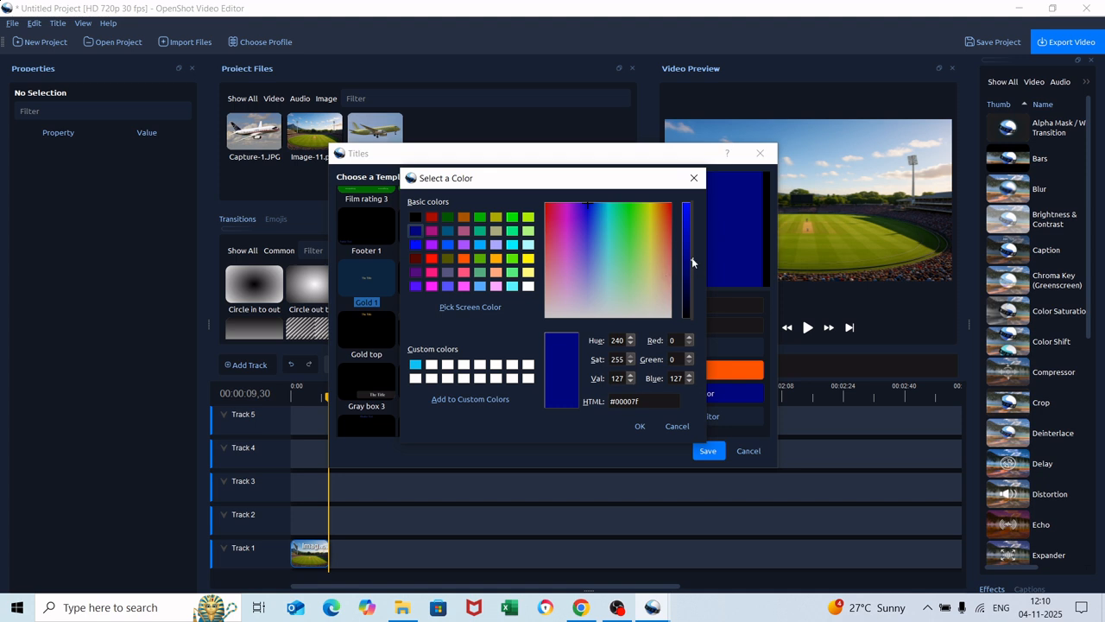
drag(691, 257, 691, 288)
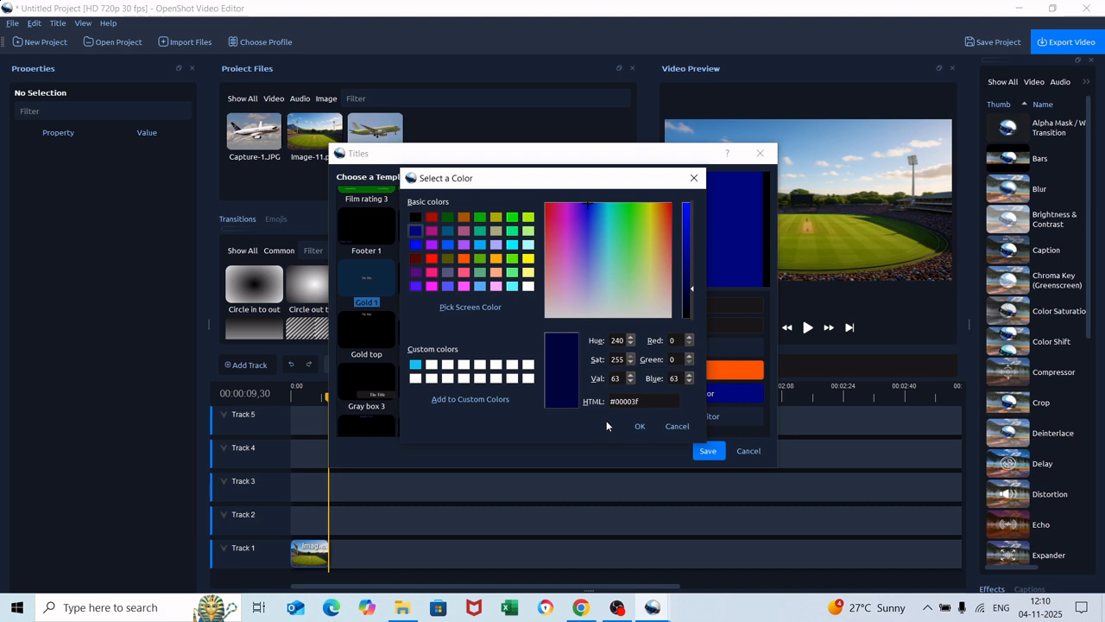
click(588, 204)
drag(588, 204, 595, 206)
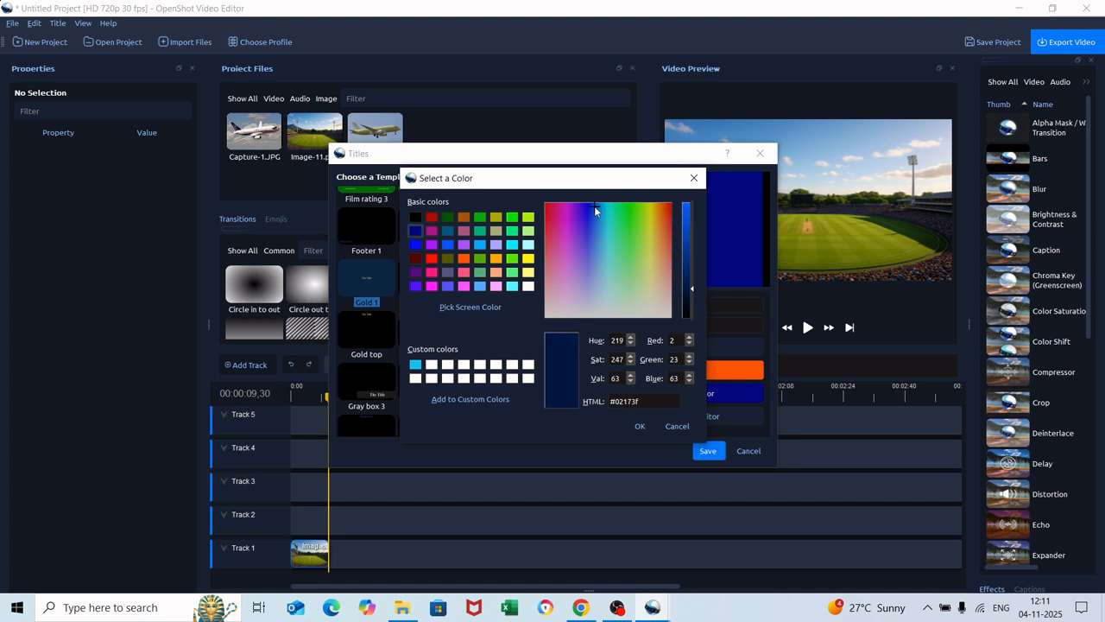
click(640, 424)
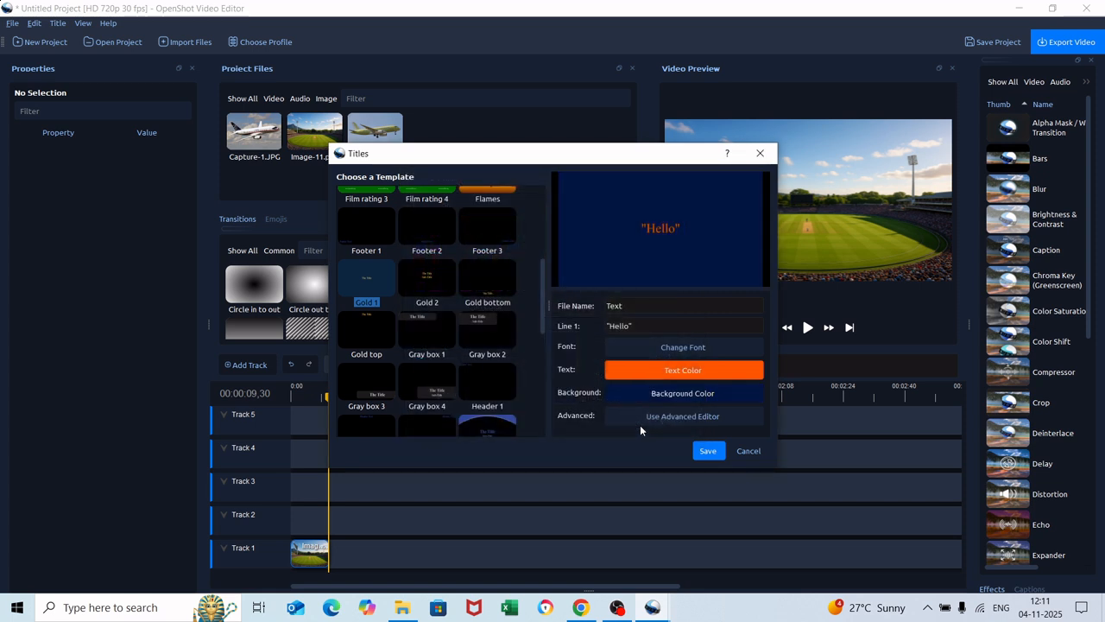
click(707, 450)
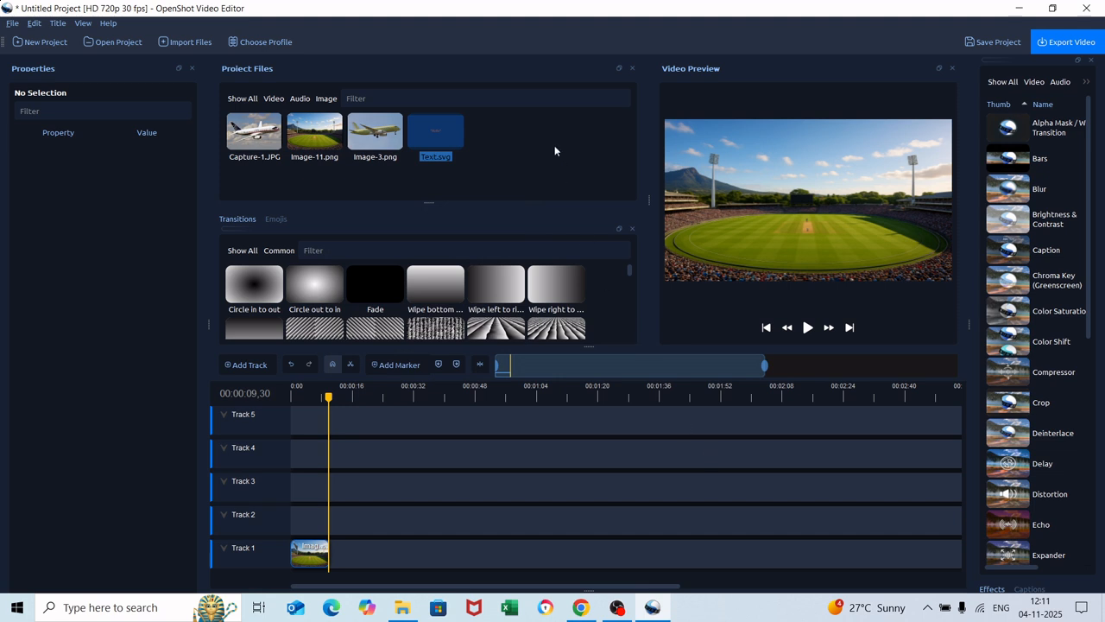
Place the Text.svg title on Track 2 at the start of the timeline, above the stadium image clip
click(516, 153)
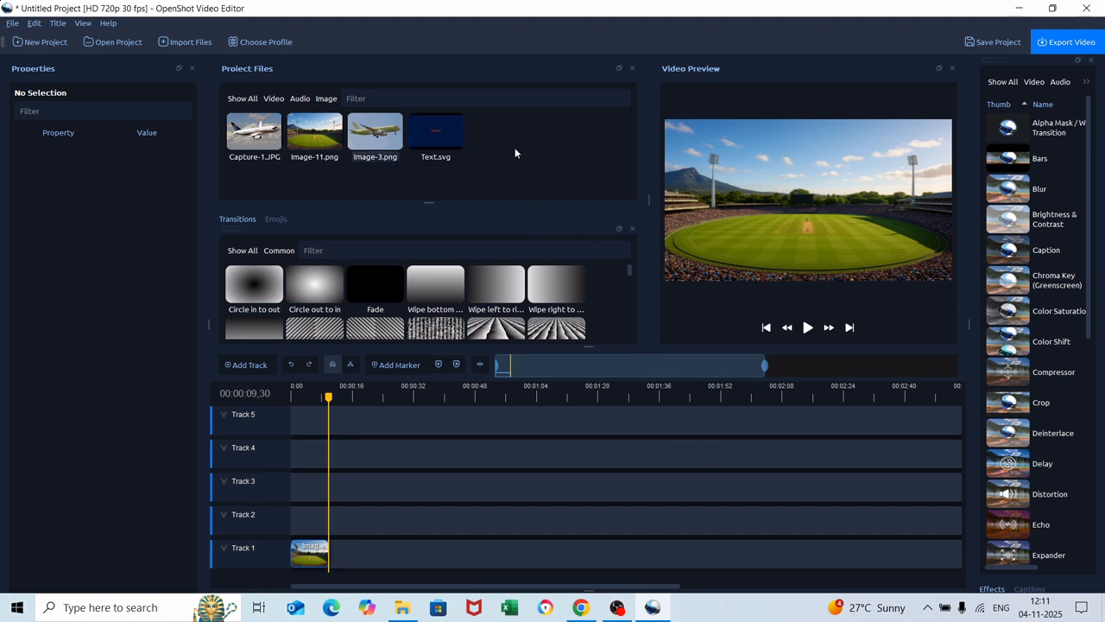
click(451, 140)
drag(451, 140, 290, 522)
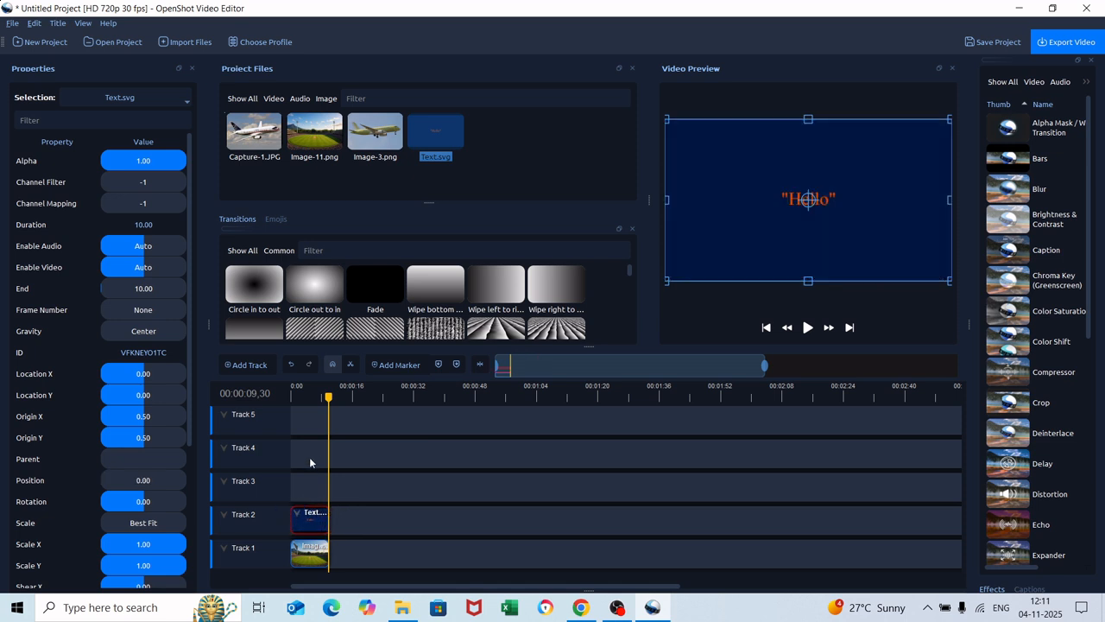
Return the playhead to the timeline start and shrink the title overlay to about 0.70 horizontal and 0.47 vertical scale
drag(329, 396, 291, 397)
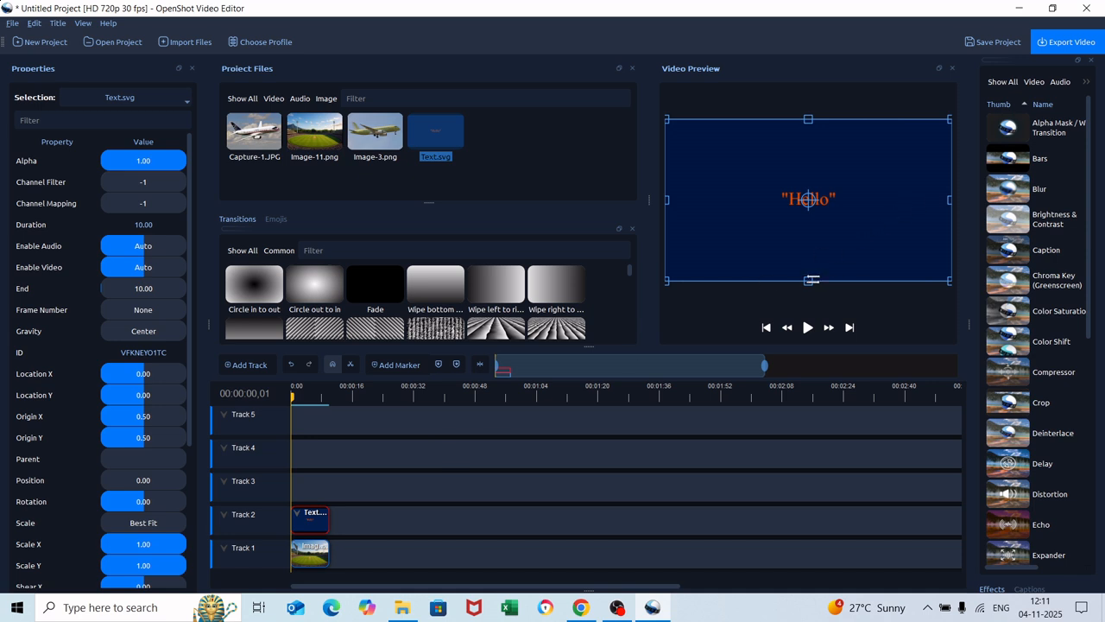
drag(808, 278, 803, 245)
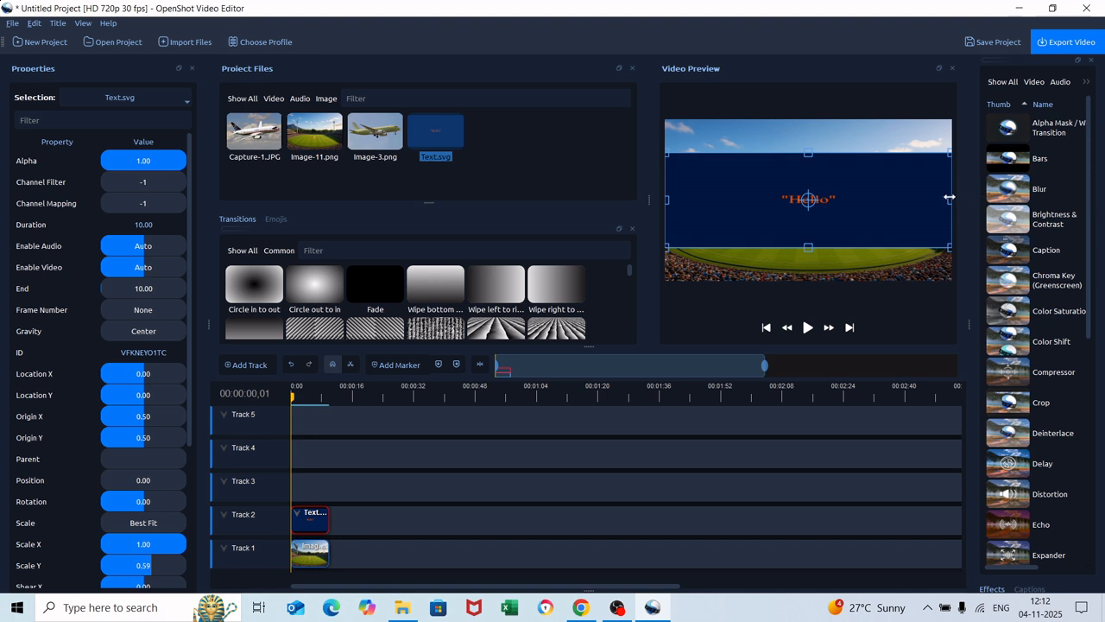
drag(949, 197, 907, 204)
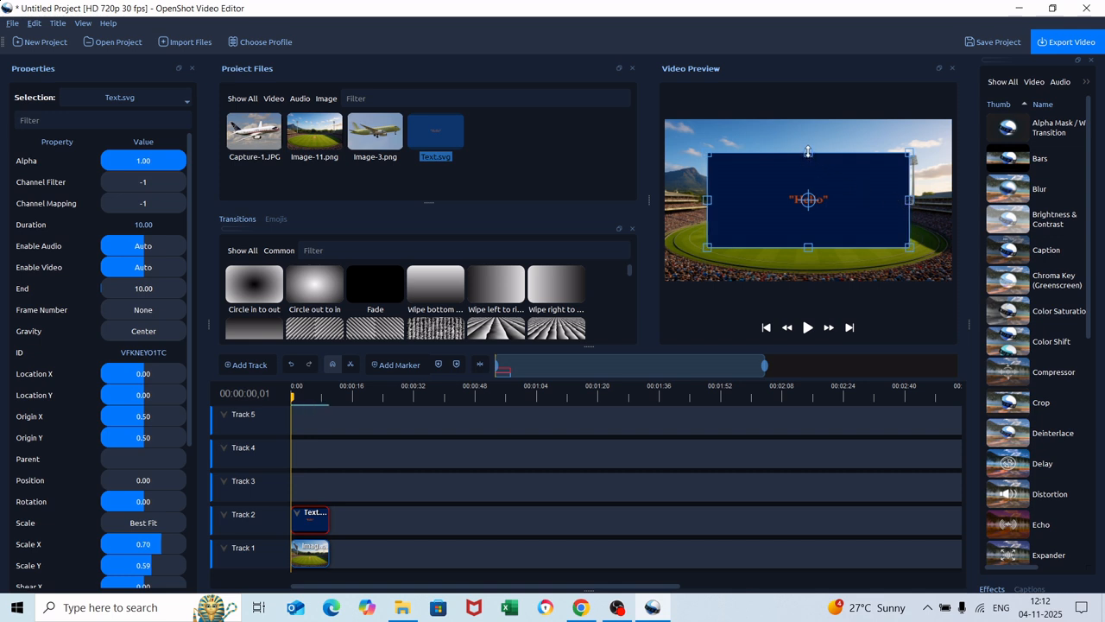
drag(808, 151, 809, 155)
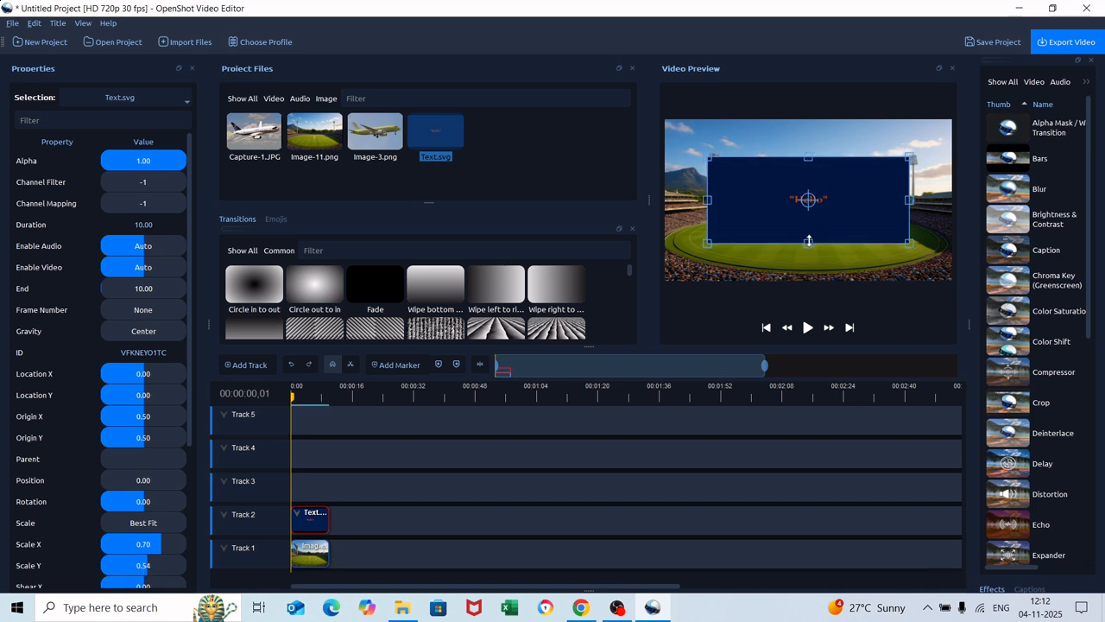
drag(809, 241, 808, 236)
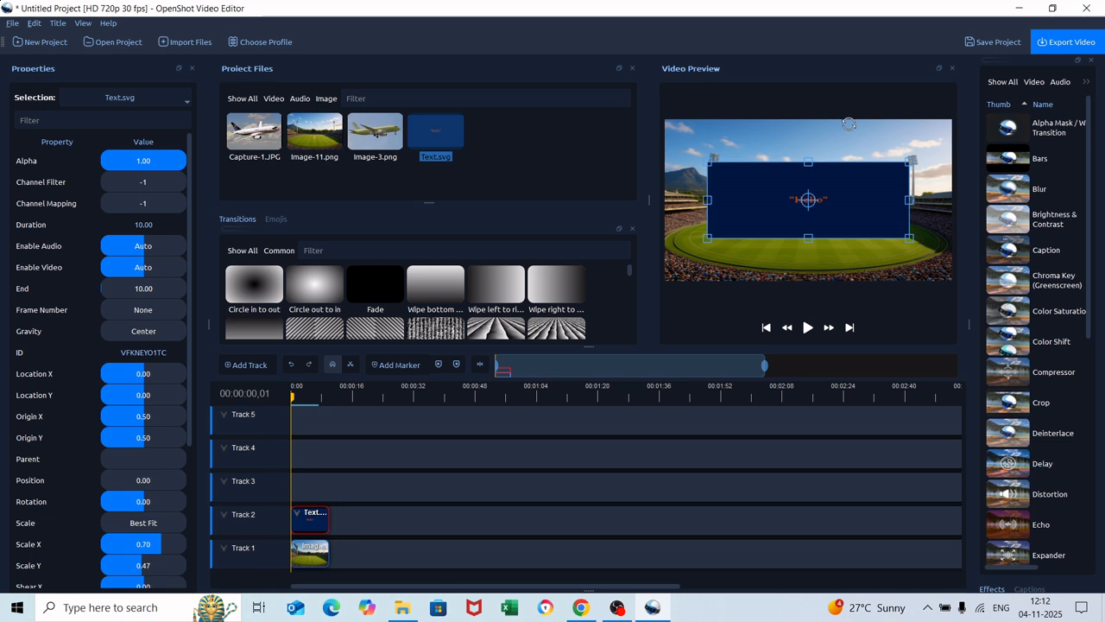
click(558, 494)
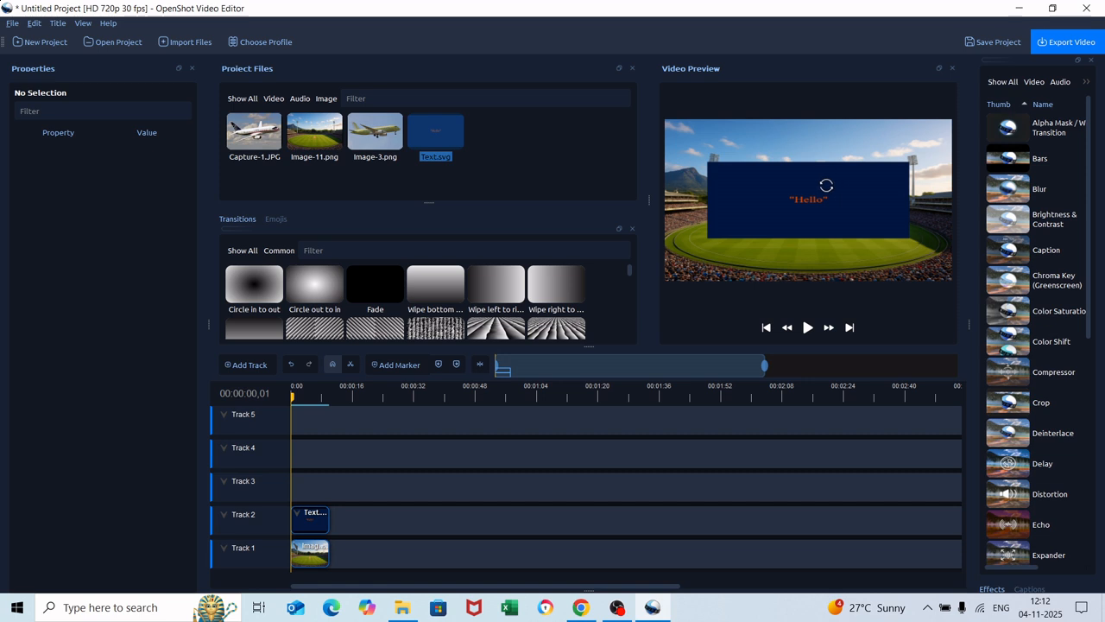
Move the title overlay up over the stadium's sky, to about X -0.01 and Y -0.29, and play the timeline
click(302, 514)
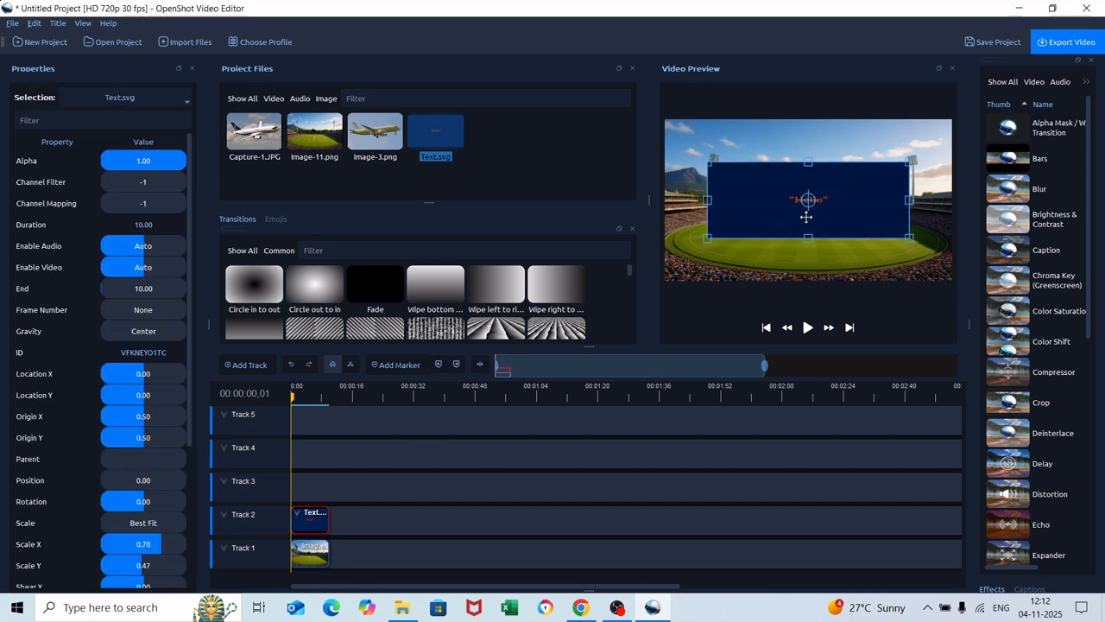
drag(835, 197, 833, 150)
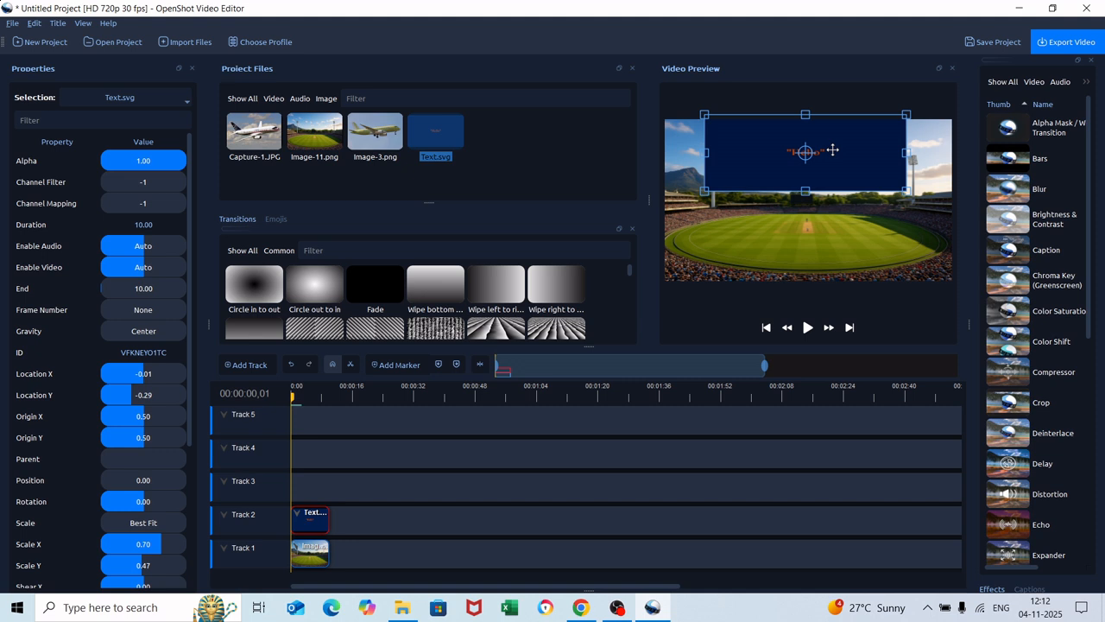
click(593, 513)
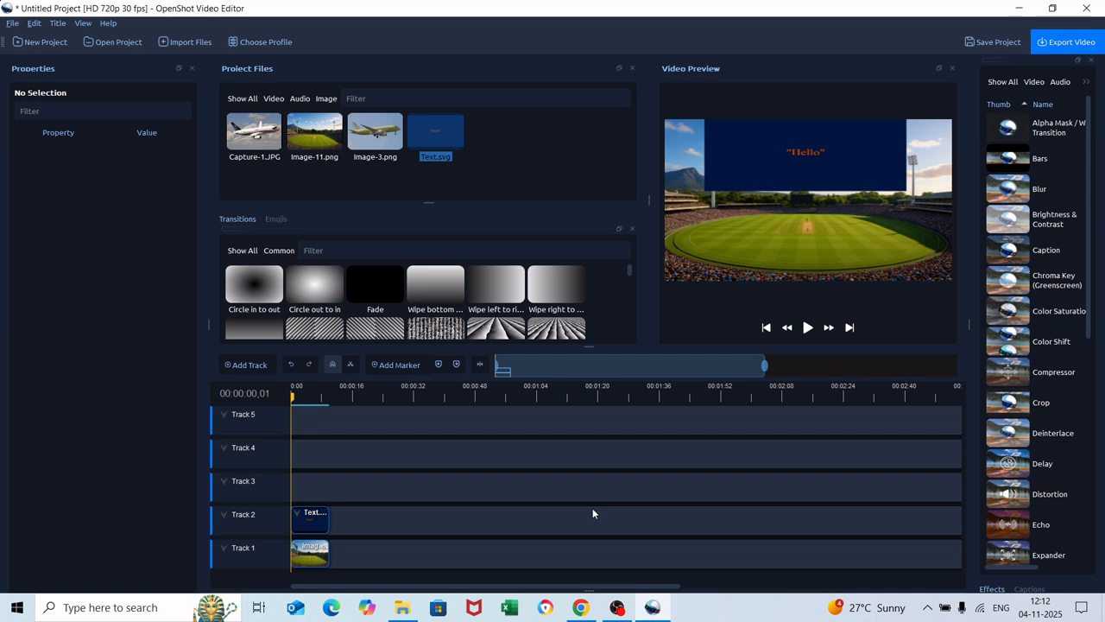
key(space)
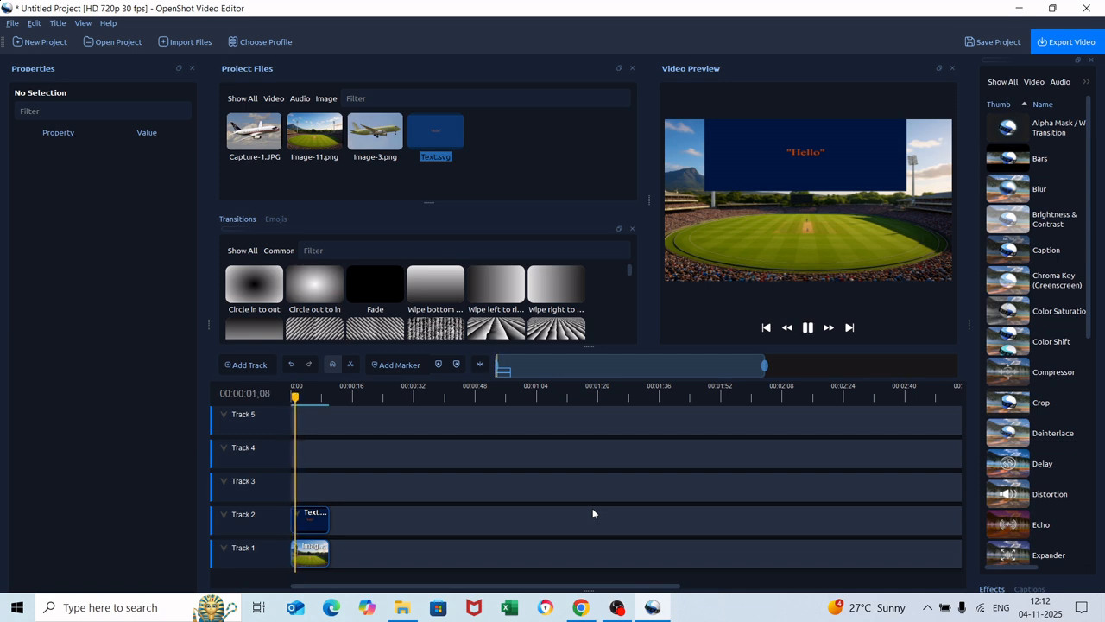